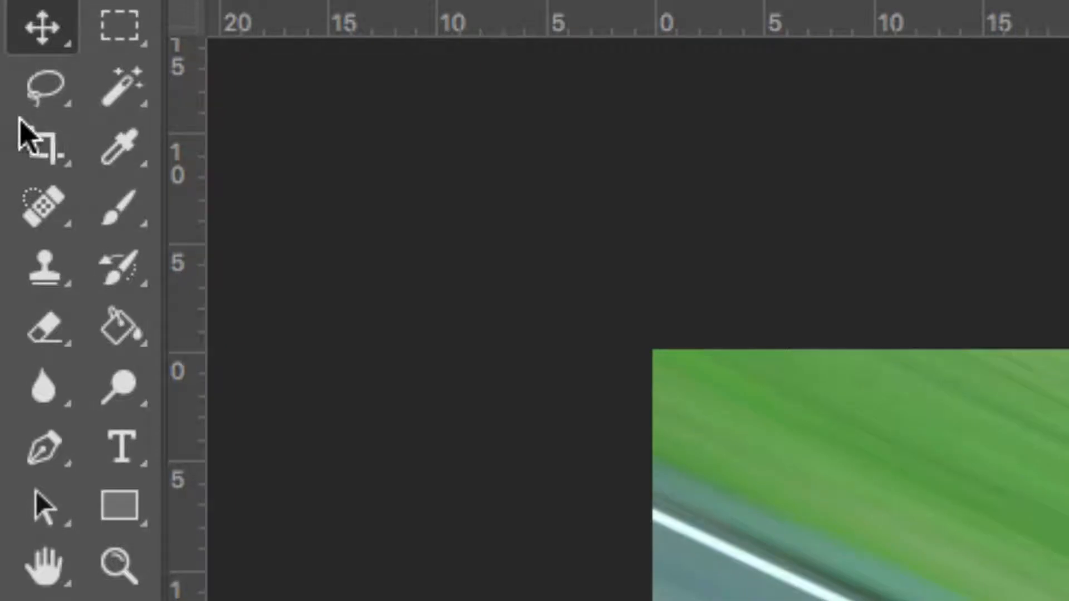
Start cropping ferrari.jpg with the free Ratio option and shrink the crop box from its upper-left corner to about 63 cm wide.
click(41, 147)
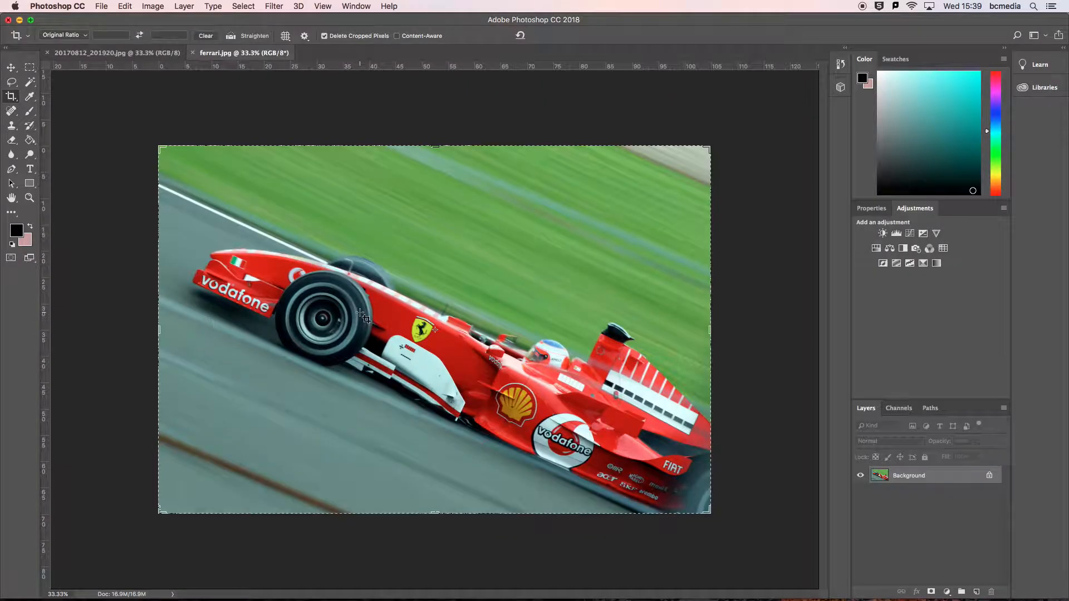
mouse_move(160, 148)
mouse_down()
mouse_move(312, 262)
mouse_move(201, 207)
mouse_move(192, 198)
mouse_move(308, 245)
mouse_move(203, 168)
mouse_move(173, 160)
mouse_up()
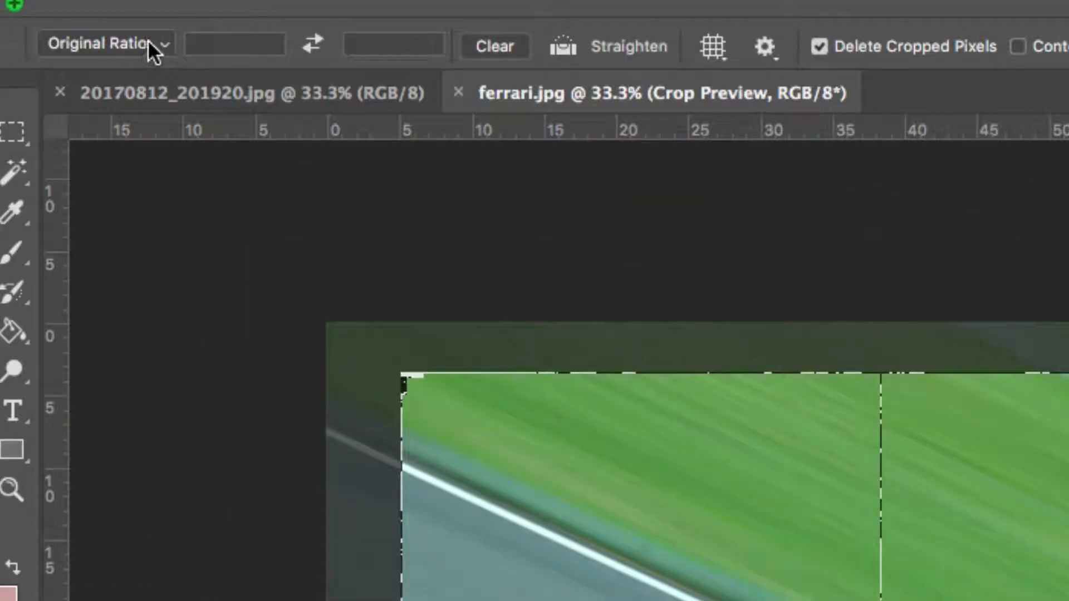
click(165, 43)
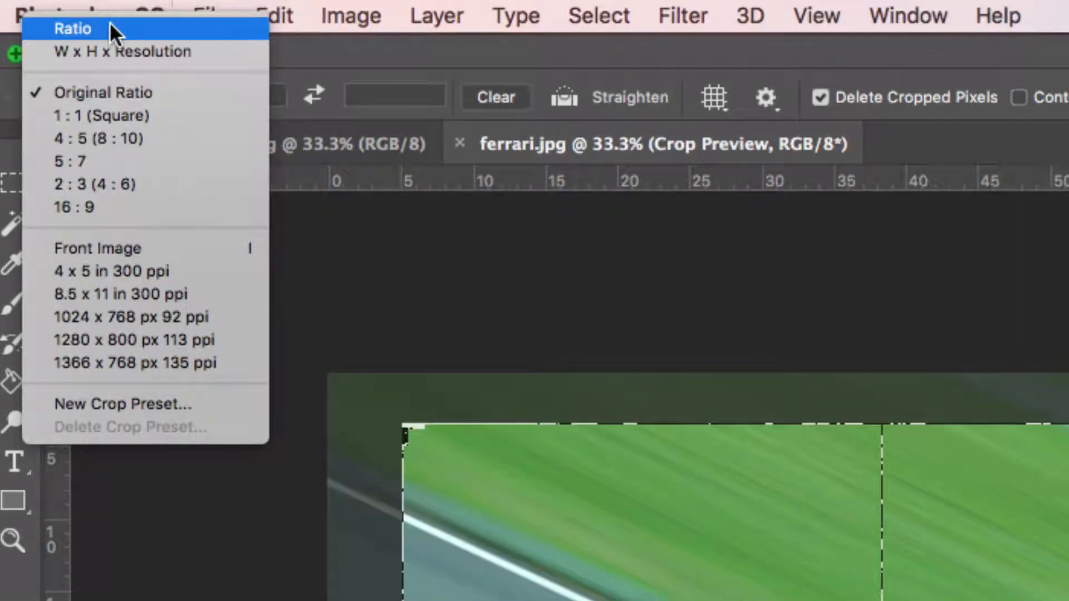
click(110, 27)
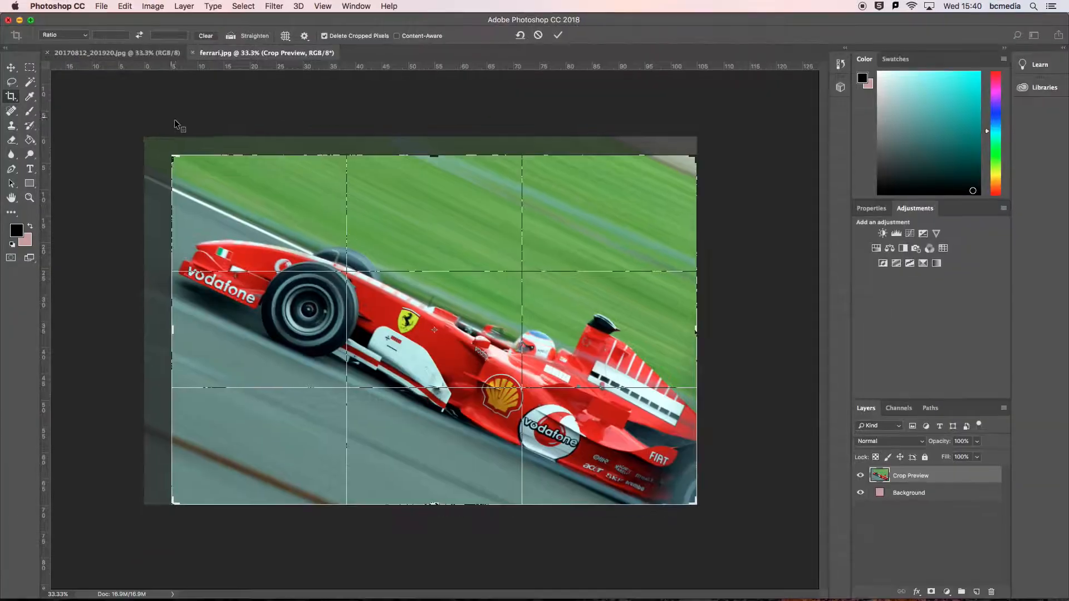
drag(173, 155, 271, 183)
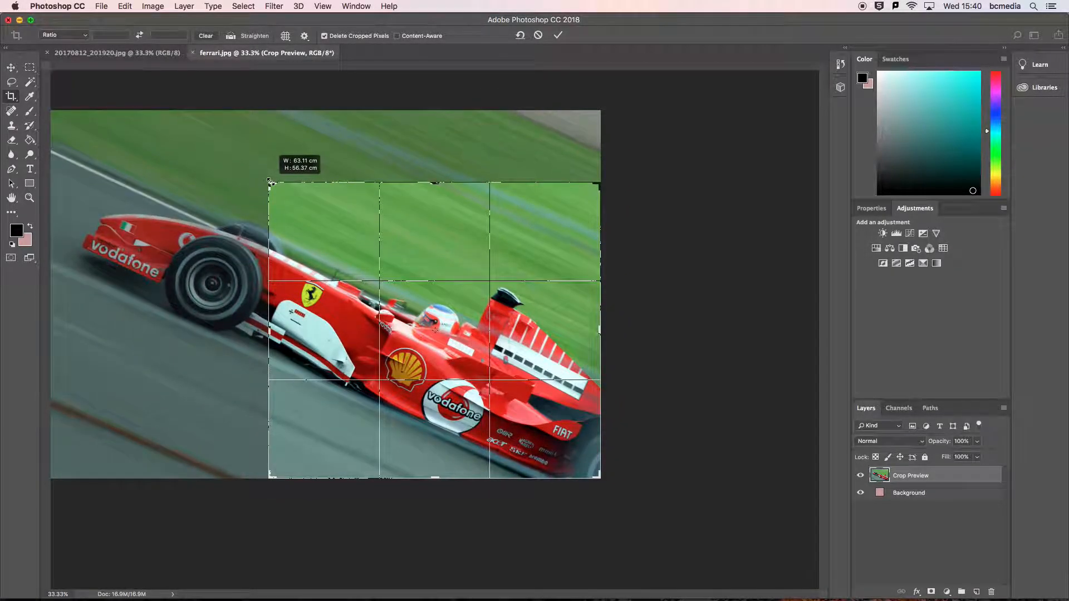
drag(270, 183, 272, 188)
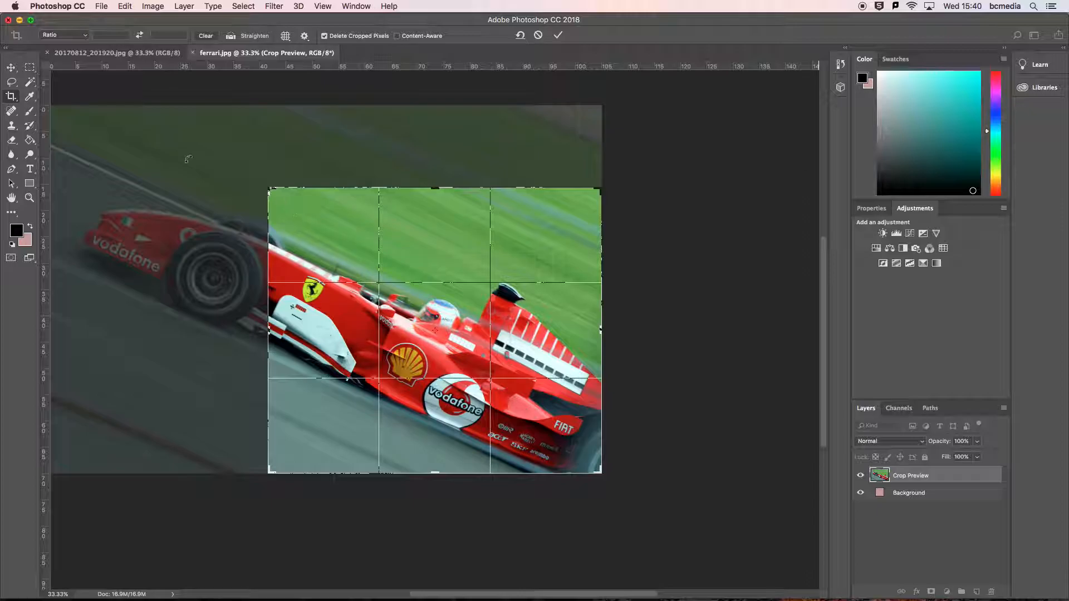
Constrain the crop to Original Ratio and enlarge the crop box from its upper-left corner to include the front wheel.
click(85, 35)
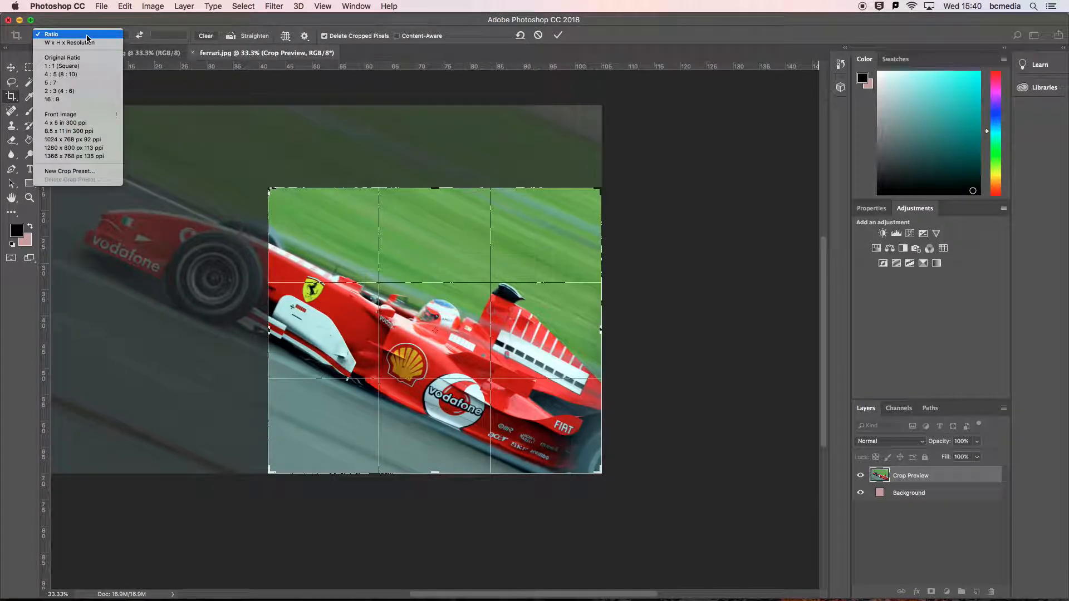
click(61, 58)
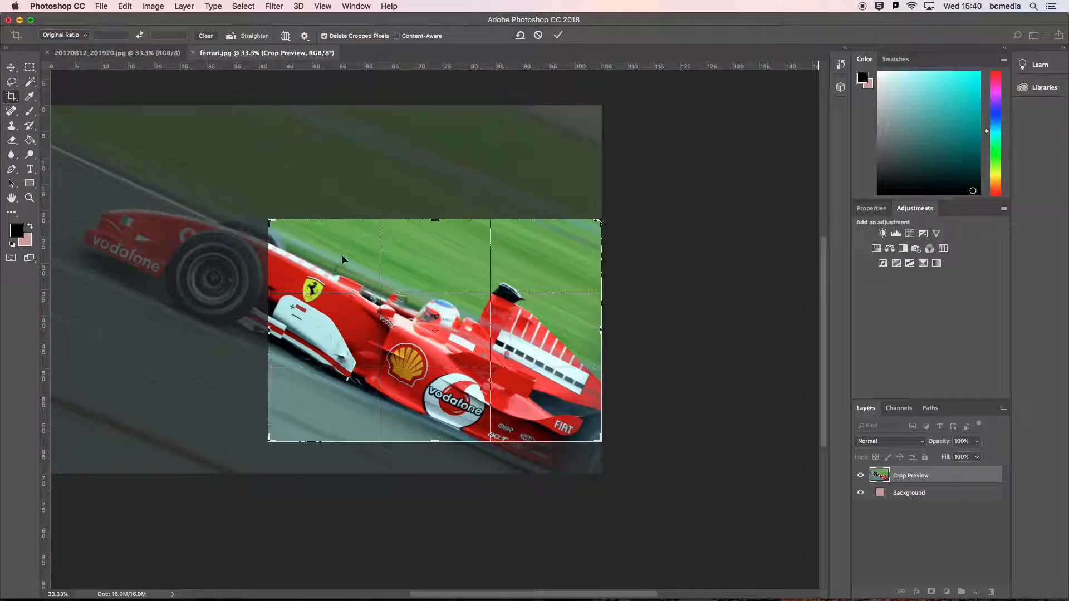
drag(265, 217, 192, 167)
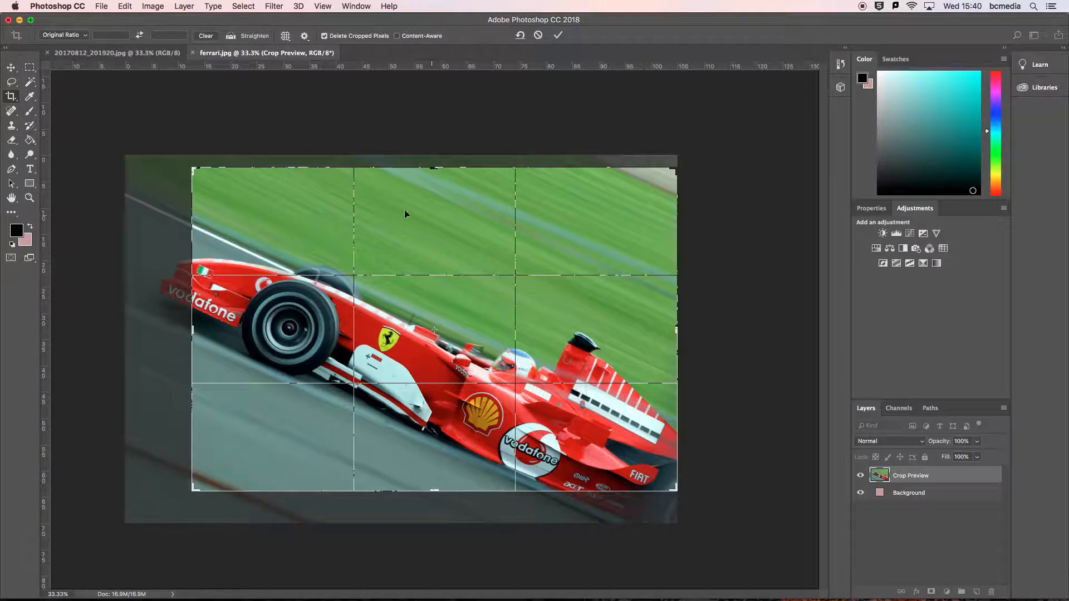
Reduce the crop box slightly and reposition the image inside it to frame the front of the car.
mouse_move(434, 167)
mouse_down()
mouse_move(434, 212)
mouse_move(440, 187)
mouse_up()
drag(429, 248, 475, 217)
drag(464, 279, 485, 300)
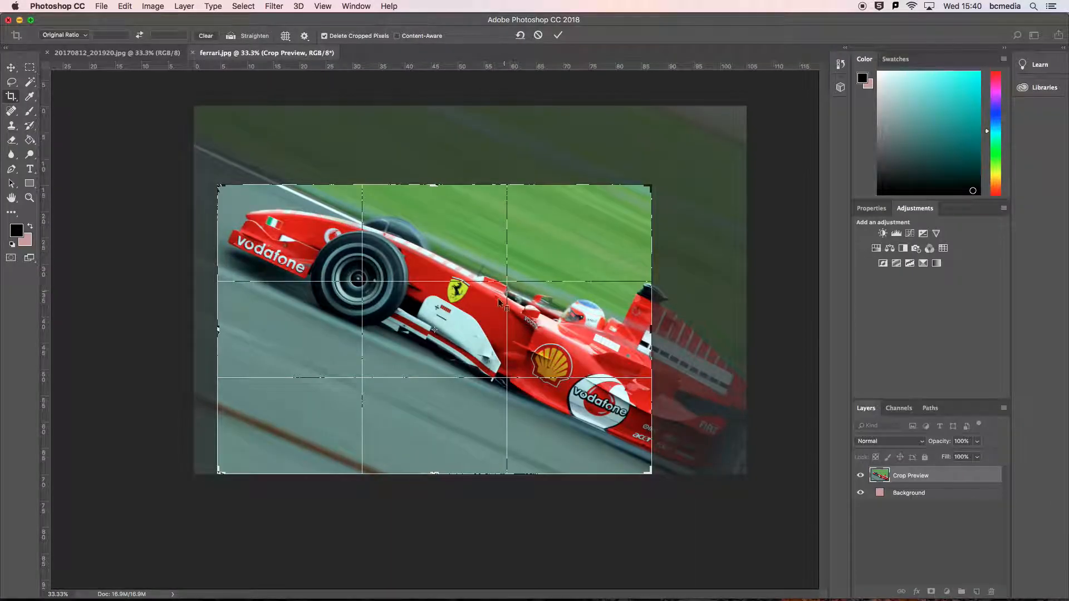
drag(439, 335, 275, 314)
drag(276, 314, 250, 218)
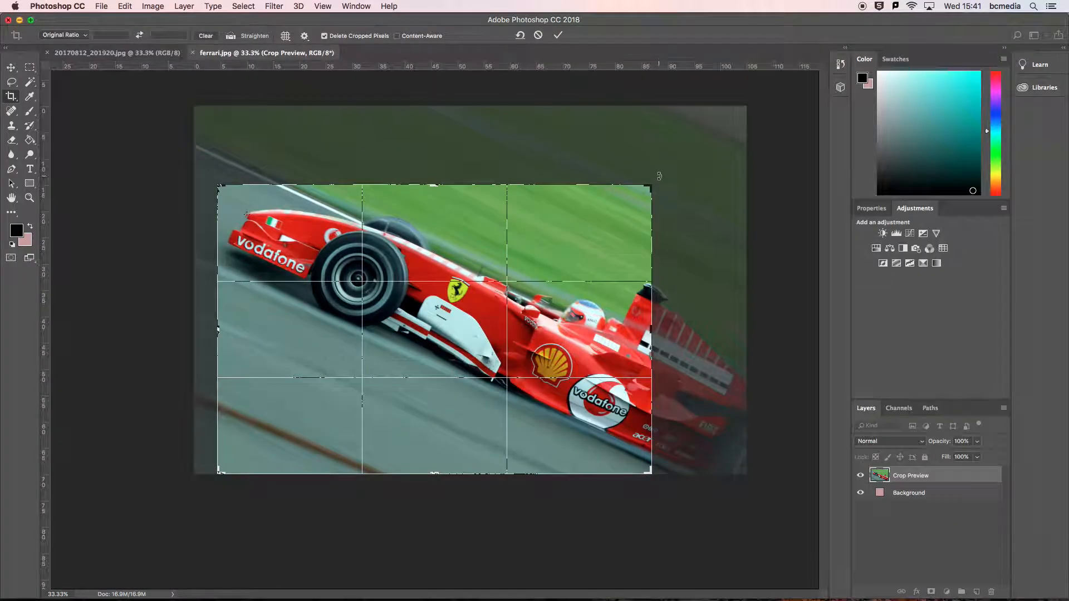
Rotate the image until the car sits level and tighten the crop box around its front half.
drag(656, 175, 706, 83)
drag(708, 312, 727, 199)
drag(510, 326, 519, 320)
drag(640, 209, 642, 213)
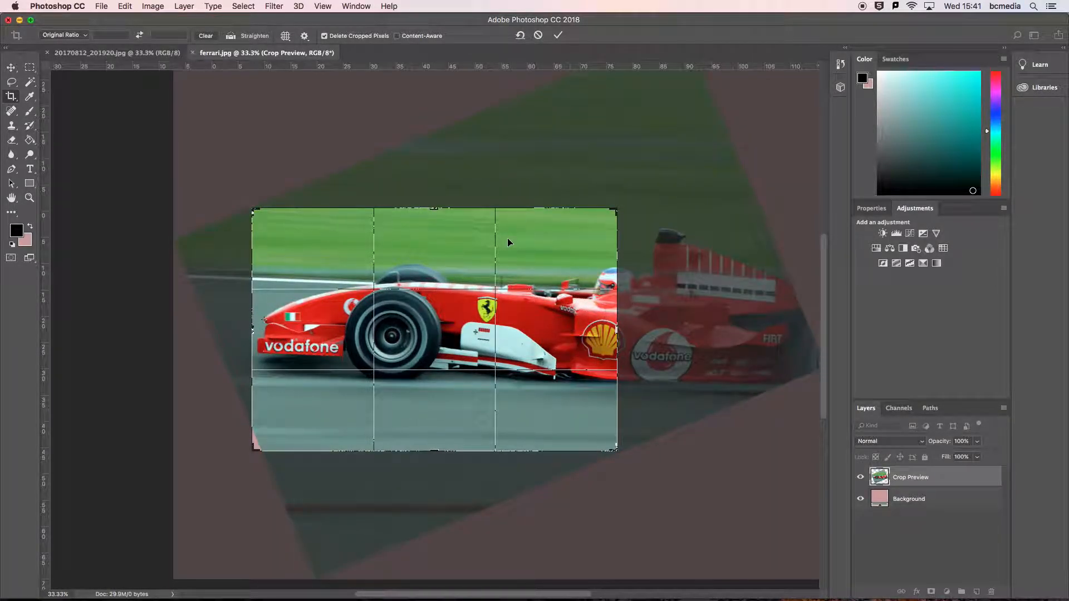
Tilt the image back so the car slopes downward, shift it up within the crop box, and apply the crop.
drag(641, 191, 658, 285)
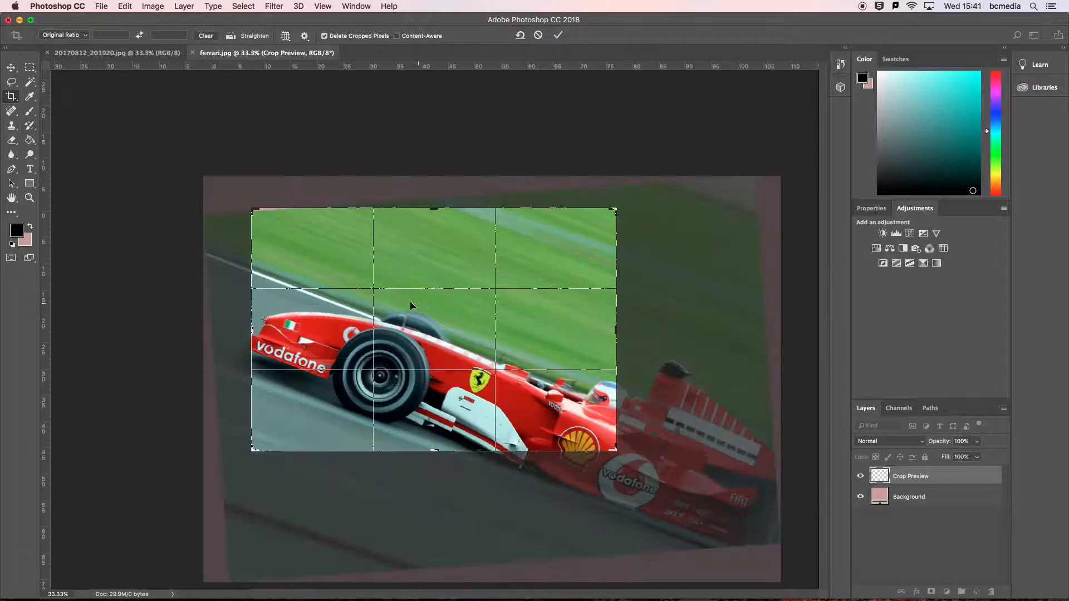
drag(432, 305, 436, 253)
key(Return)
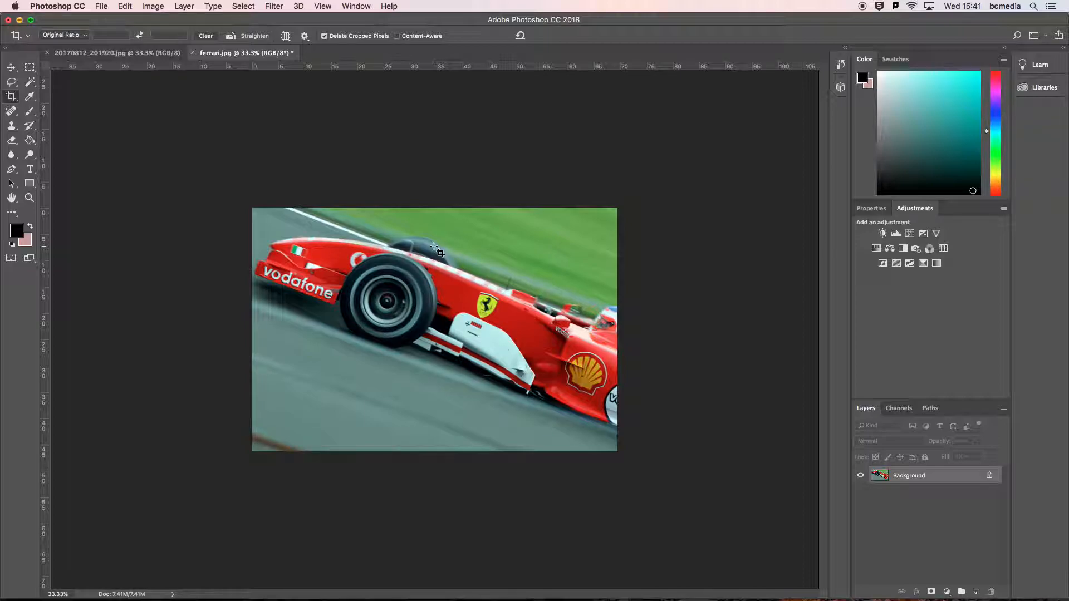
click(11, 98)
drag(254, 210, 350, 249)
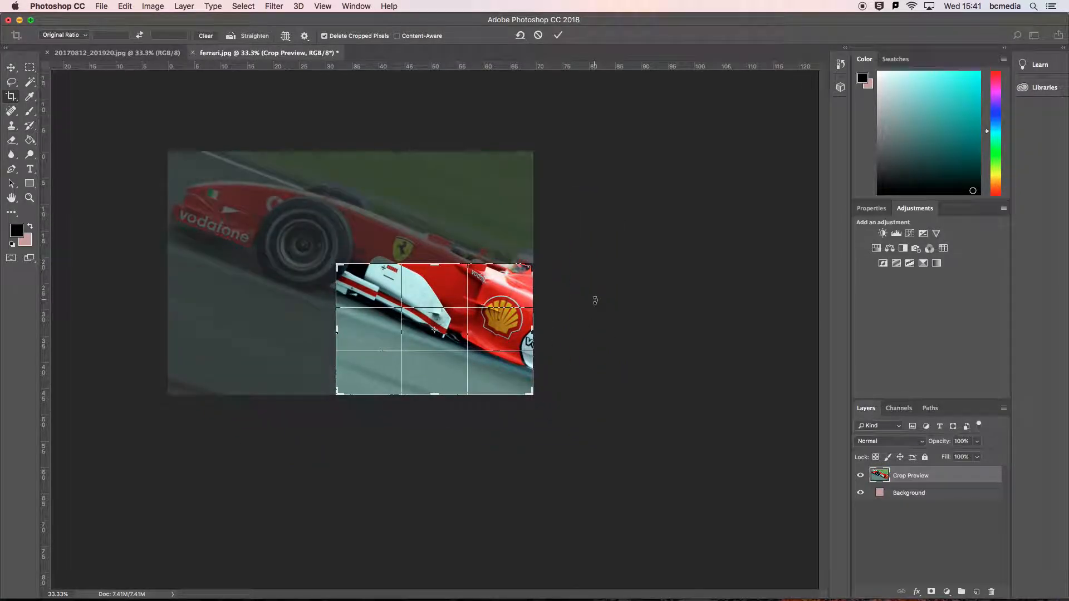
key(Escape)
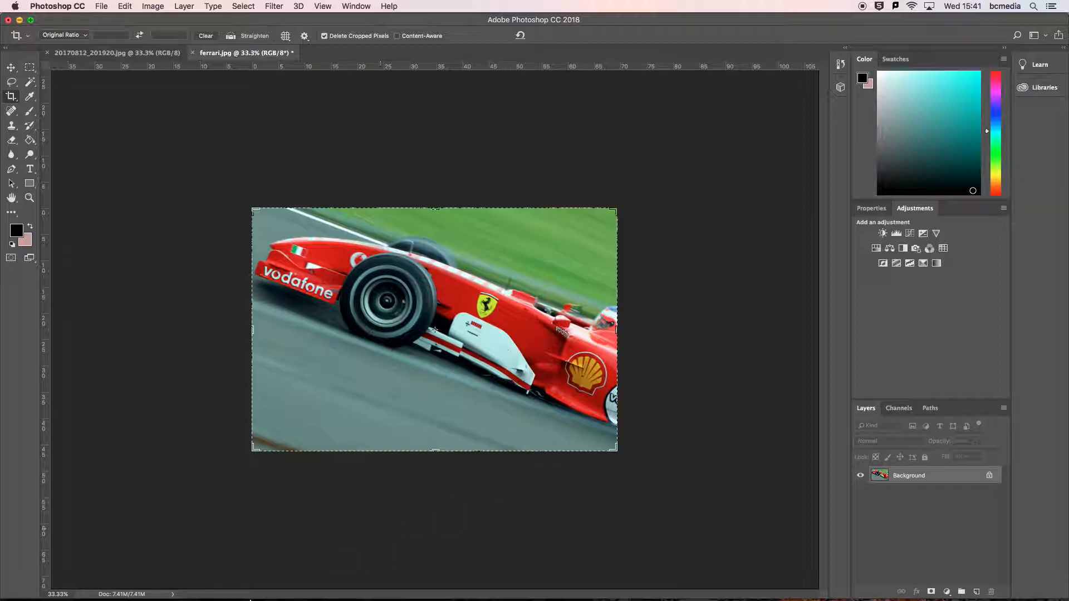
Switch to Premiere Pro and show the effect controls for the first 20170816_193314.mp4 clip in the timeline.
click(343, 582)
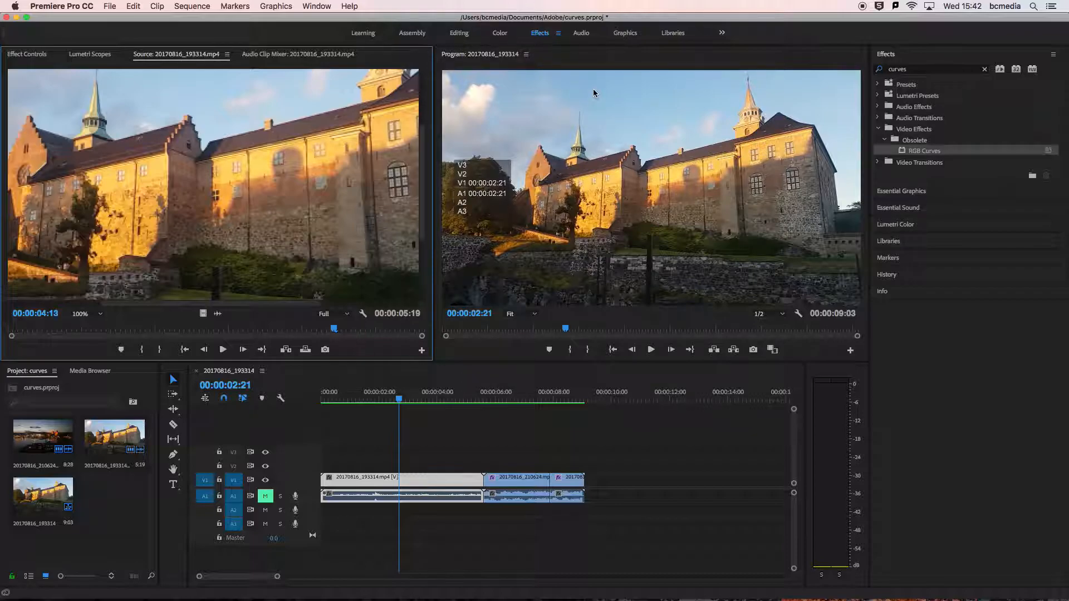
click(524, 180)
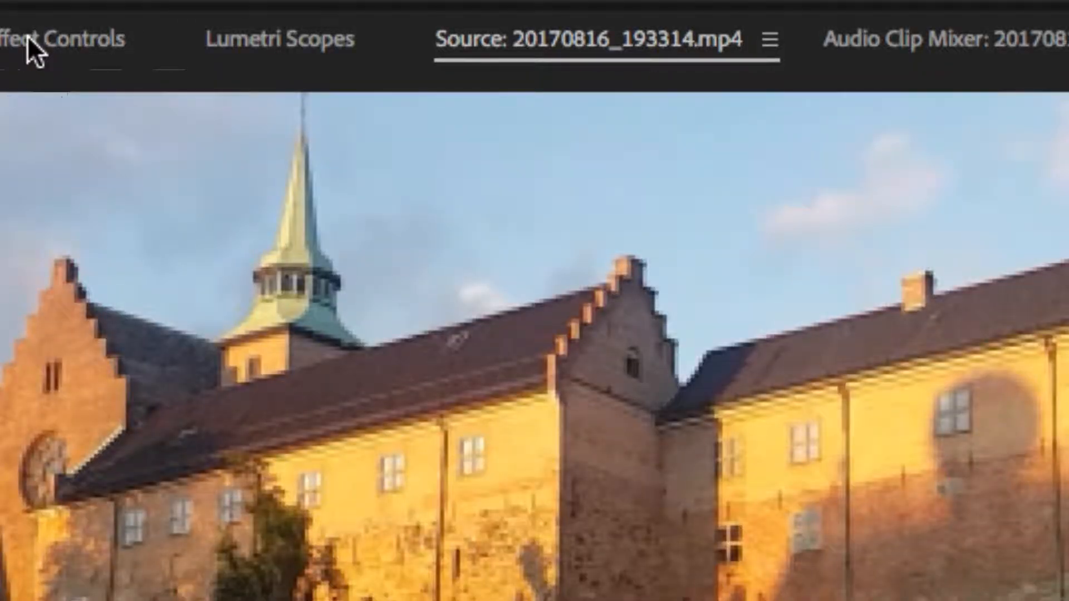
click(28, 37)
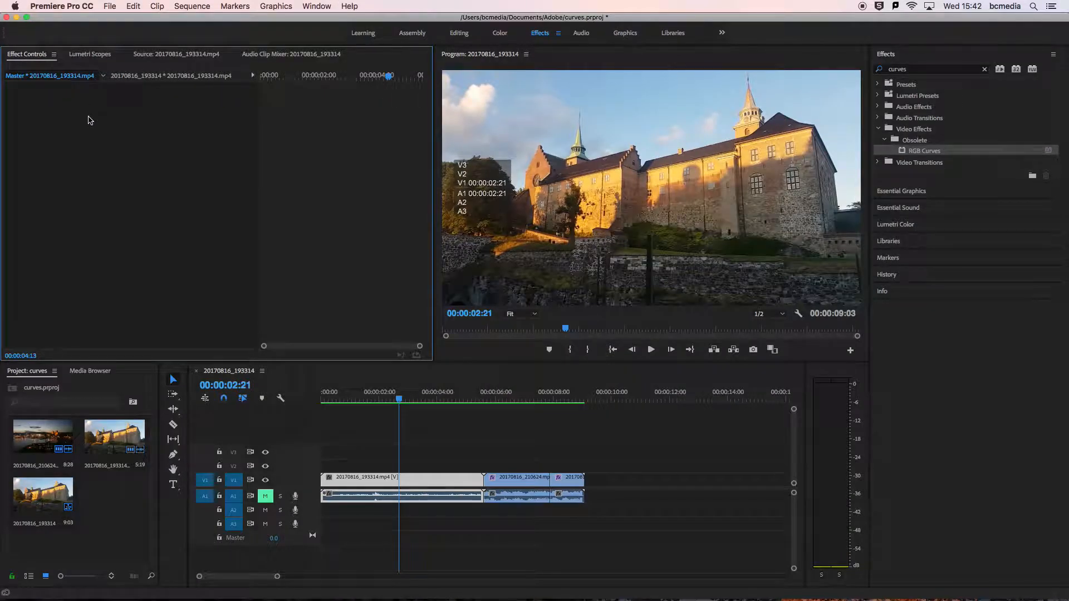
click(427, 481)
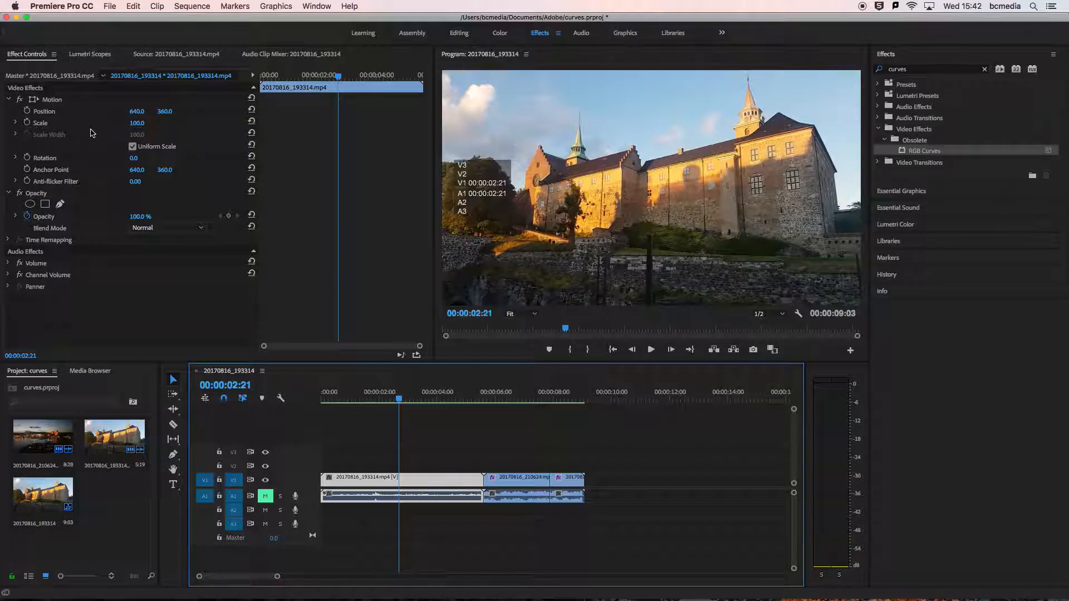
Set the castle clip's scale to 134 and its position to 529, 464 to reframe the shot.
drag(131, 128, 144, 122)
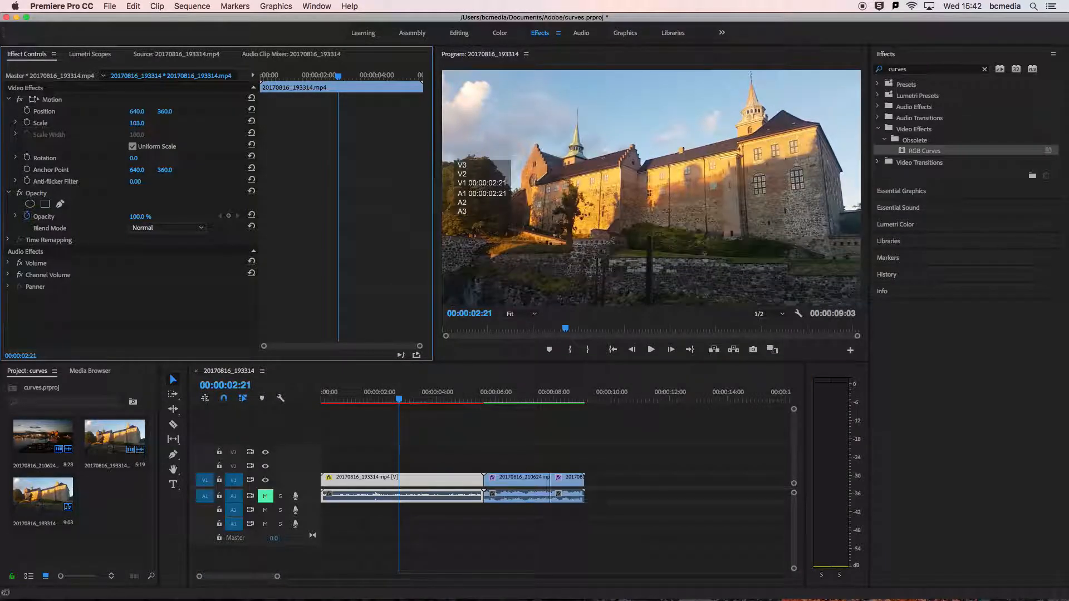
click(127, 125)
drag(130, 125, 149, 125)
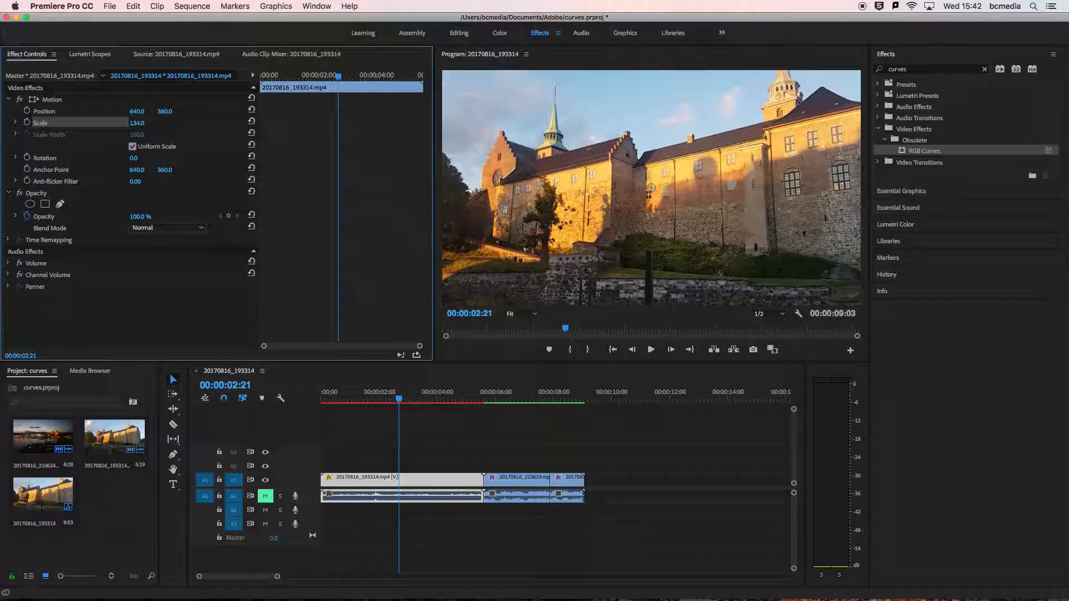
drag(137, 111, 81, 111)
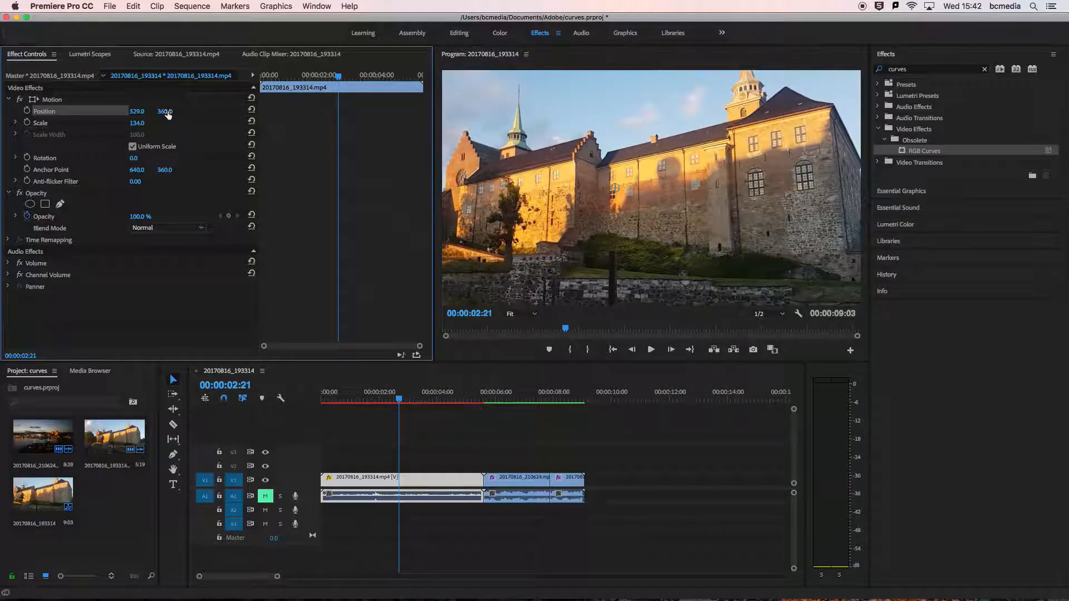
mouse_move(166, 111)
mouse_down()
mouse_move(222, 111)
mouse_move(168, 111)
mouse_up()
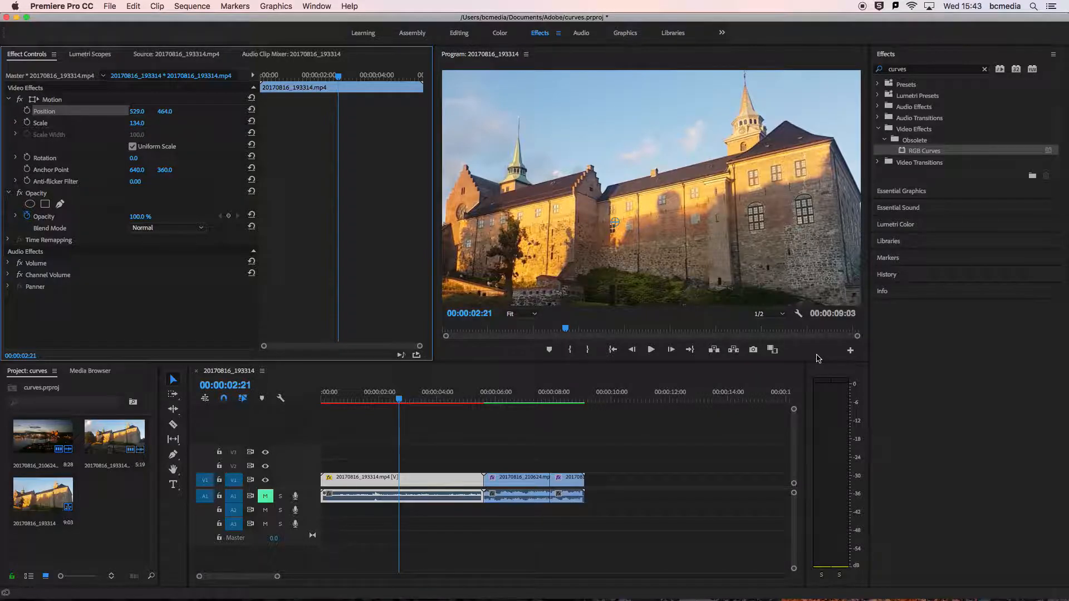
Switch to Photo Booth to bring up the live camera view.
mouse_move(858, 592)
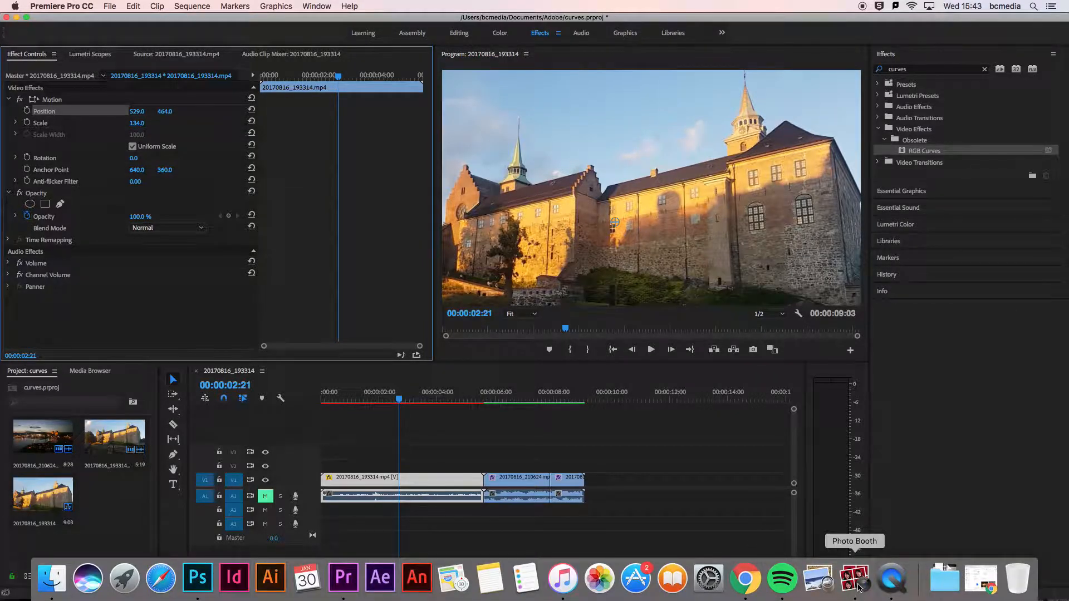
click(859, 587)
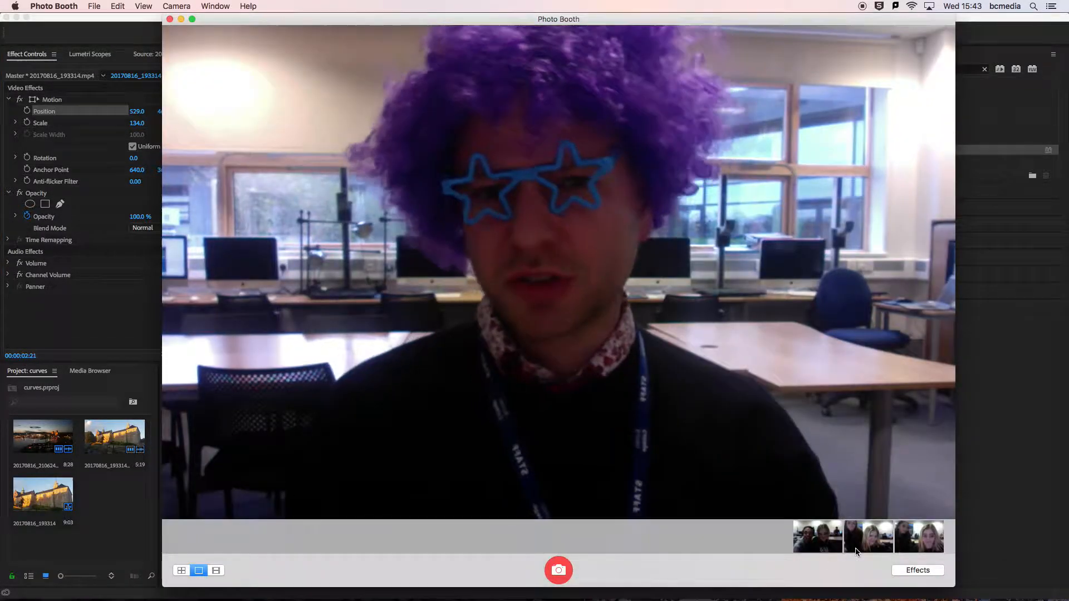